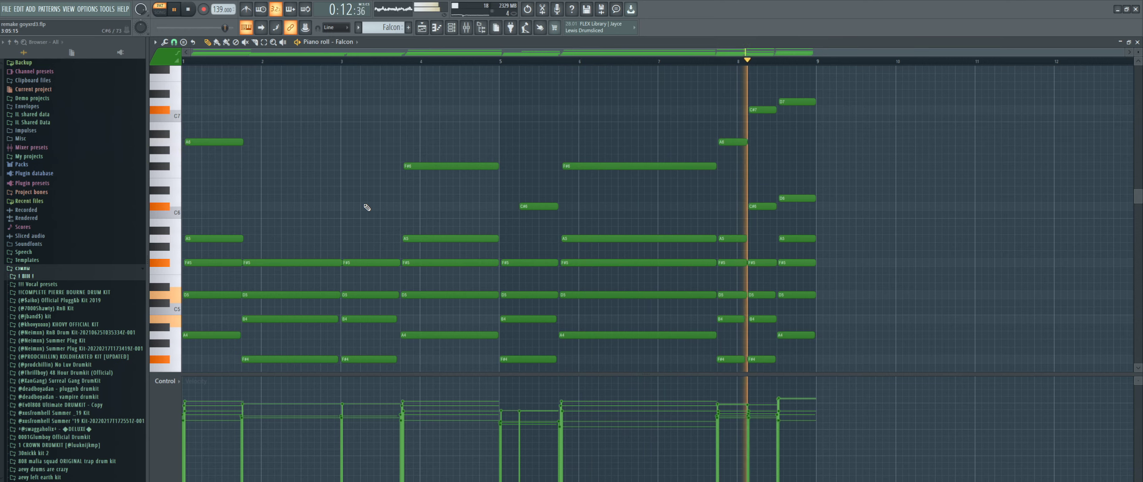
# Step: Open the Falcon #2 pattern from the playlist in the piano roll and play through its notes
pyautogui.click(422, 28)
pyautogui.doubleClick(438, 273)
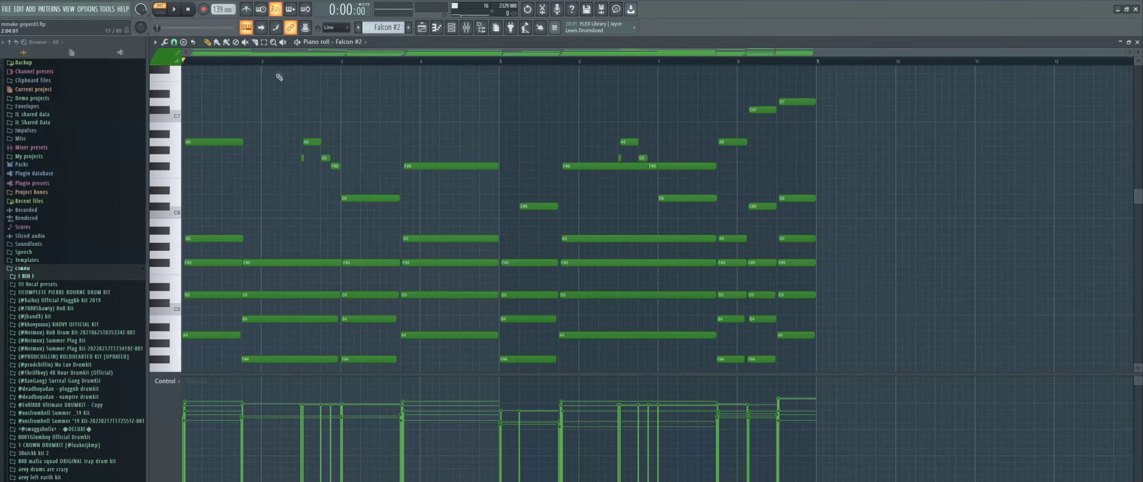
pyautogui.click(297, 43)
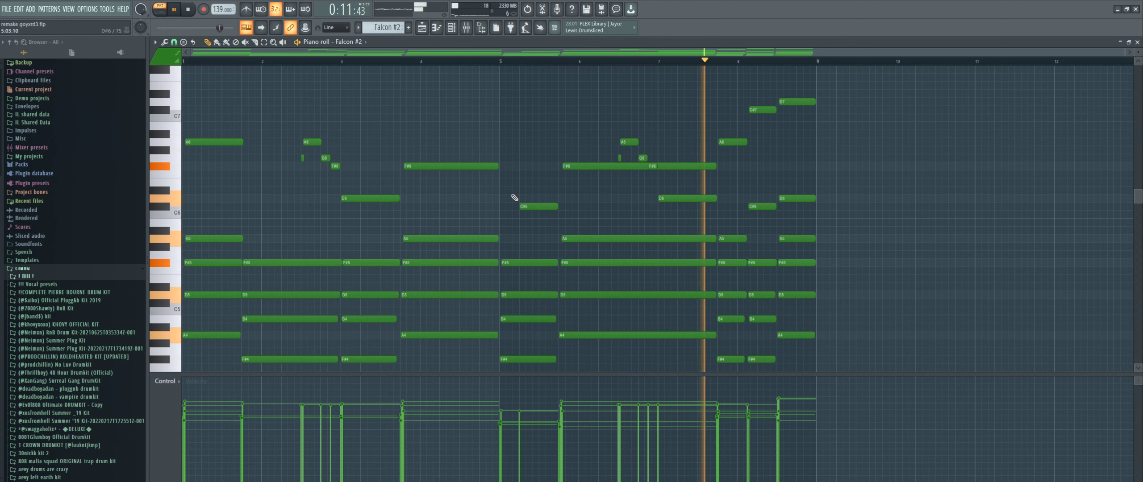
# Step: Open the Purity #3 pattern from the playlist in the piano roll and play through its notes
pyautogui.click(421, 28)
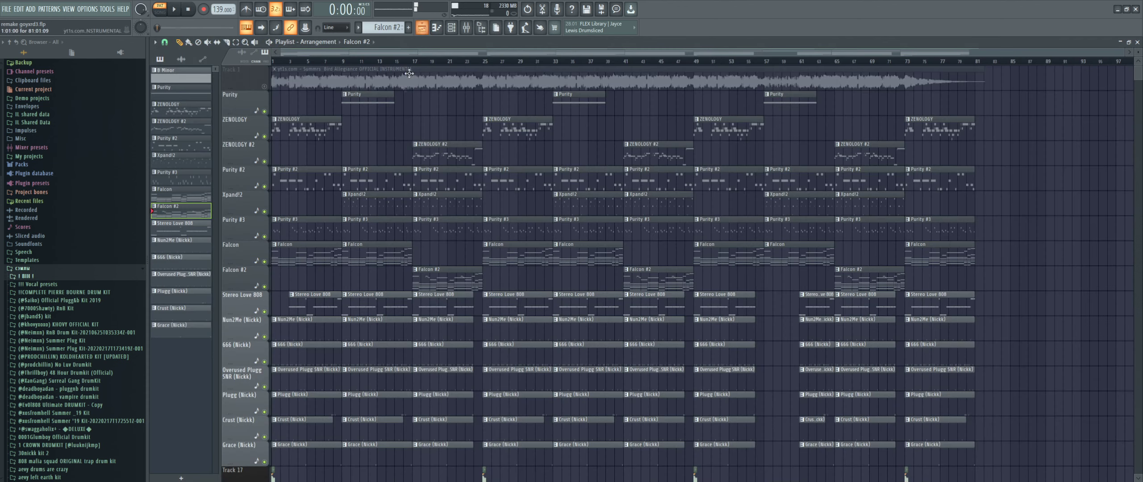
pyautogui.doubleClick(317, 230)
pyautogui.press('space')
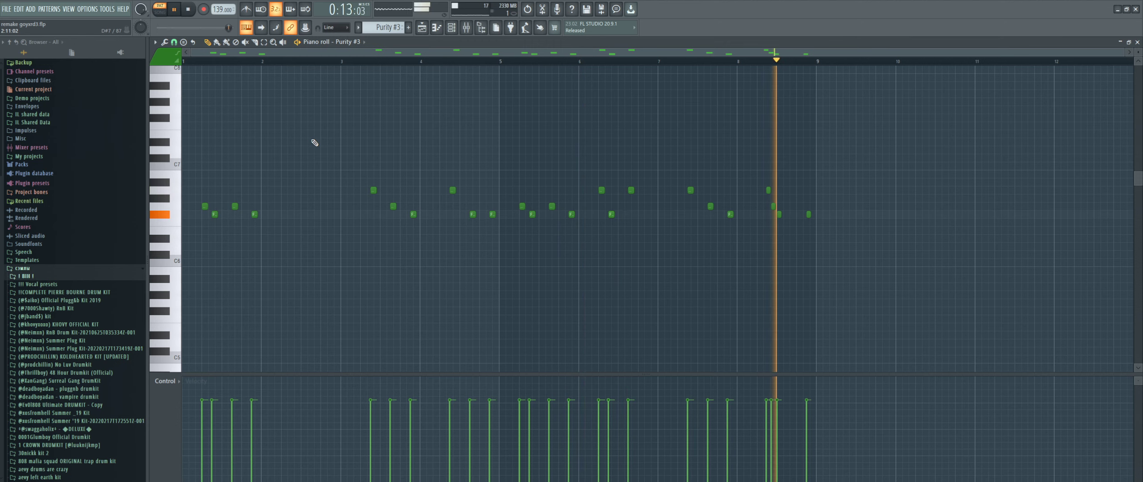
# Step: Open the ZENOLOGY pattern and then the ZENOLOGY #2 pattern in the piano roll, playing each one through
pyautogui.click(422, 30)
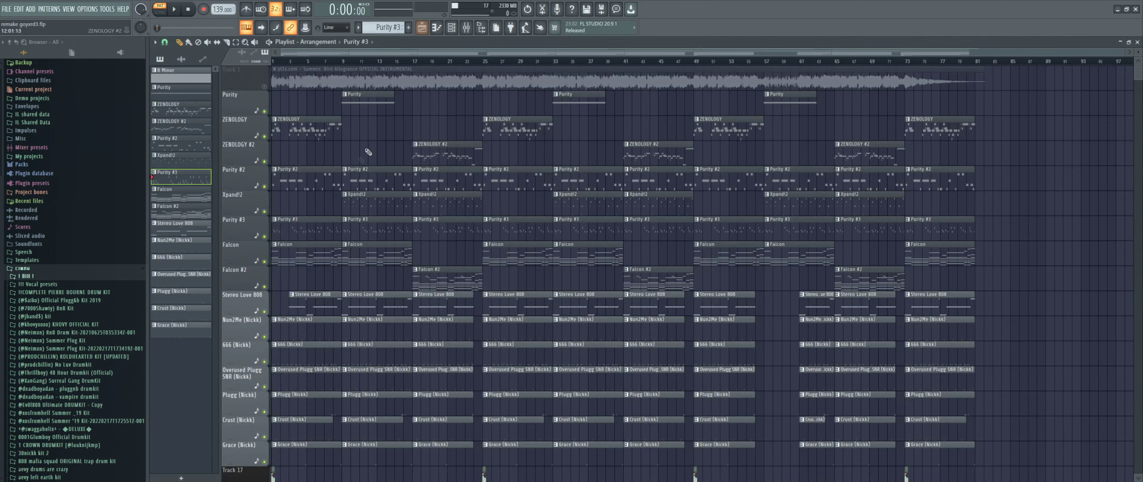
pyautogui.doubleClick(296, 125)
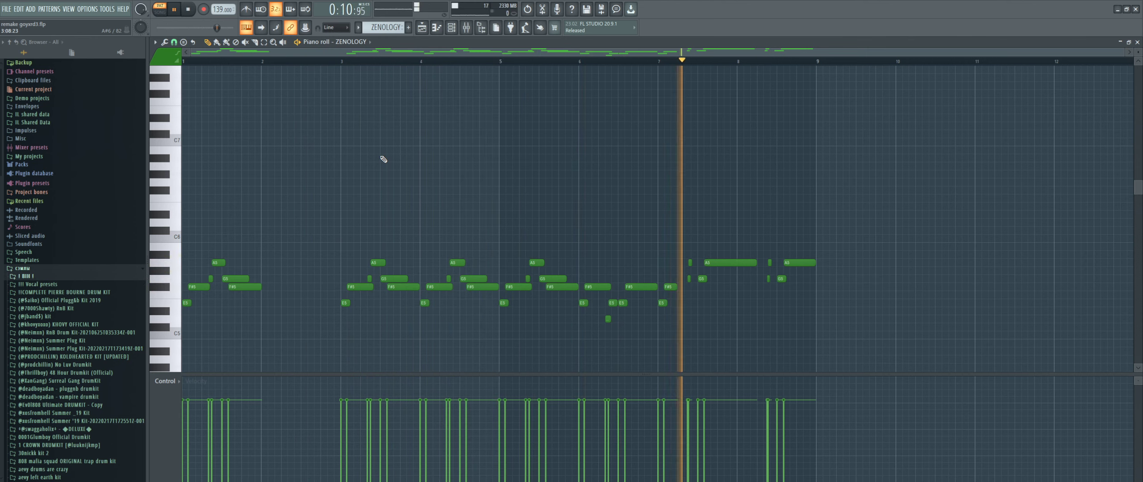
pyautogui.click(435, 34)
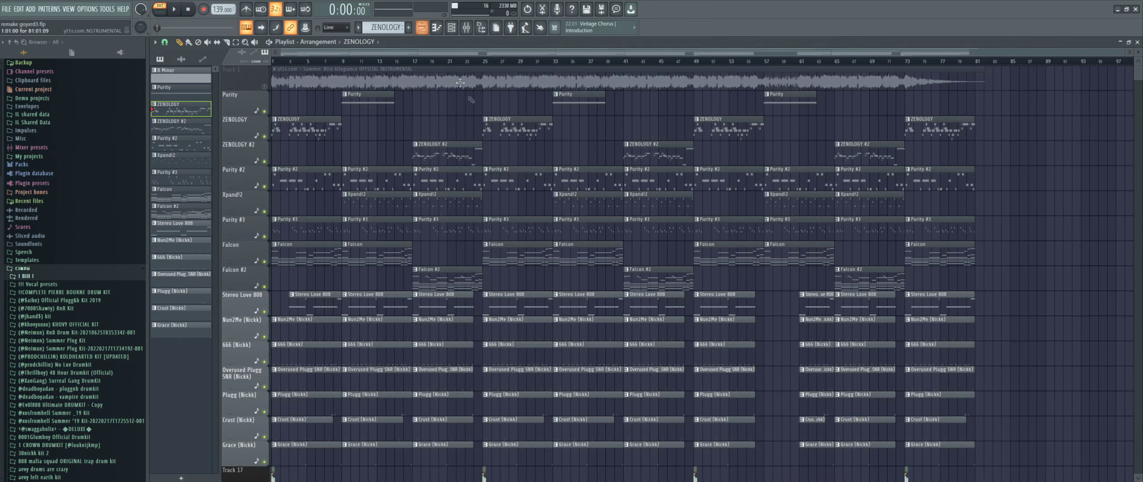
pyautogui.doubleClick(464, 159)
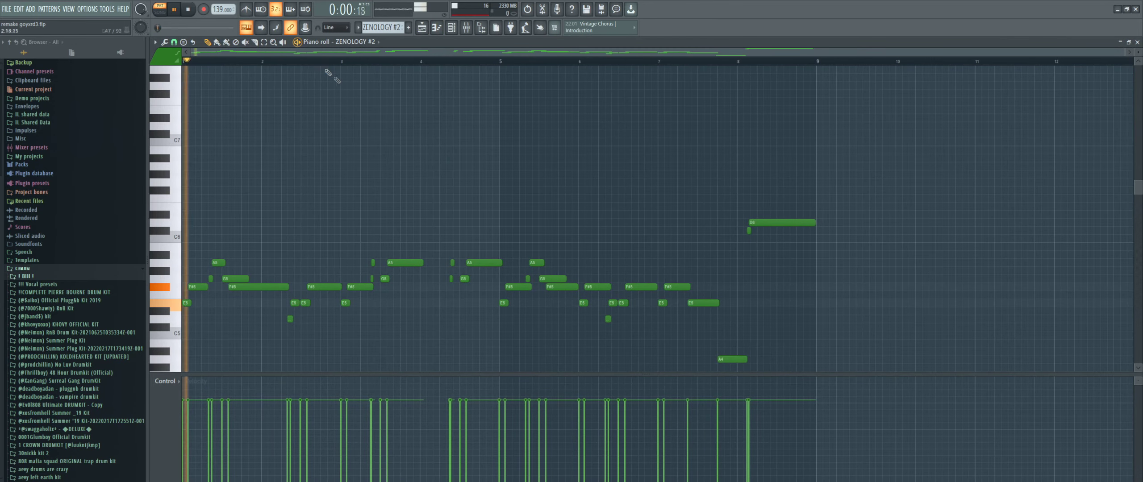
pyautogui.scroll(-1, 358, 94)
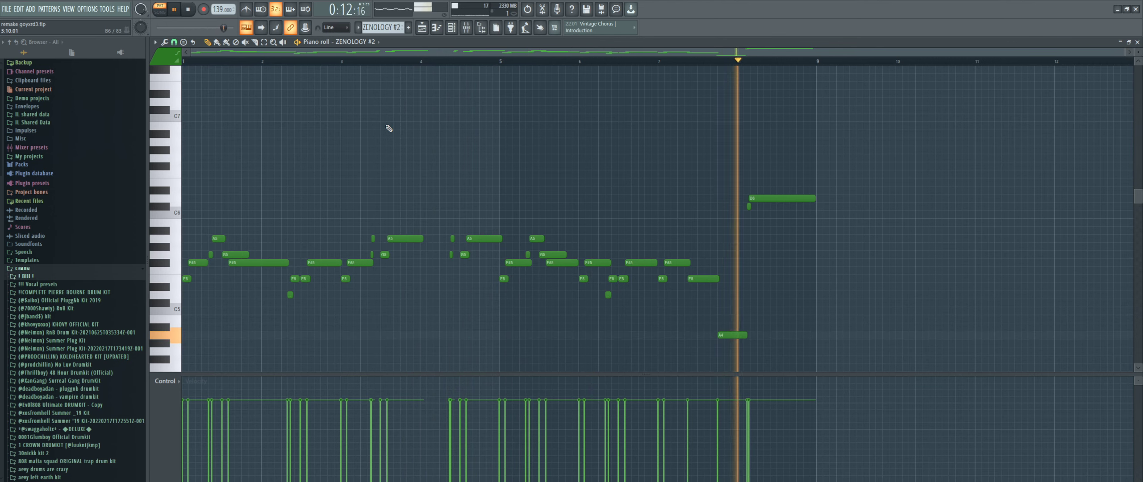
# Step: Open the Xpand!2 pattern from the playlist in the piano roll, play through its notes and stop playback
pyautogui.click(423, 28)
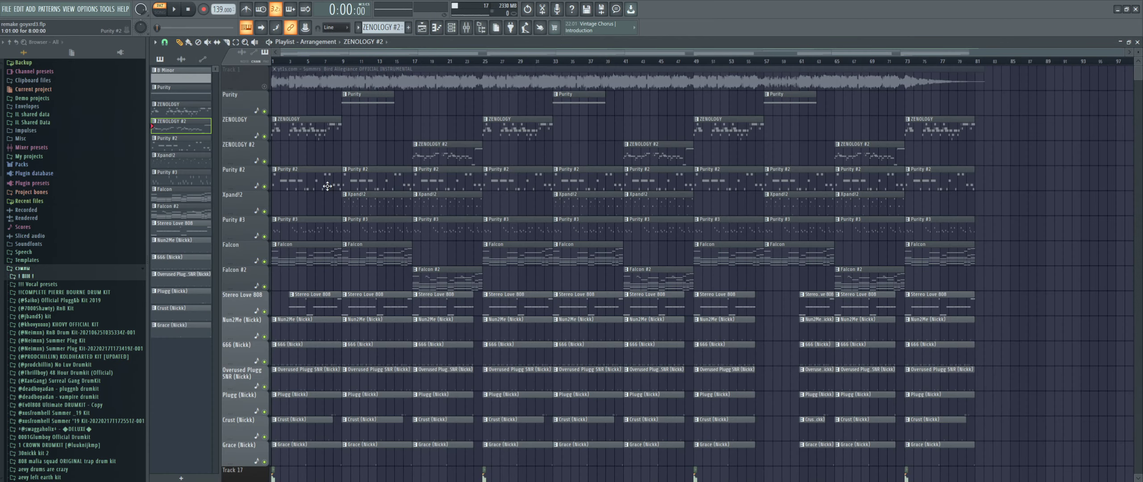
pyautogui.doubleClick(353, 200)
pyautogui.scroll(4, 357, 183)
pyautogui.press('space')
pyautogui.scroll(1, 359, 115)
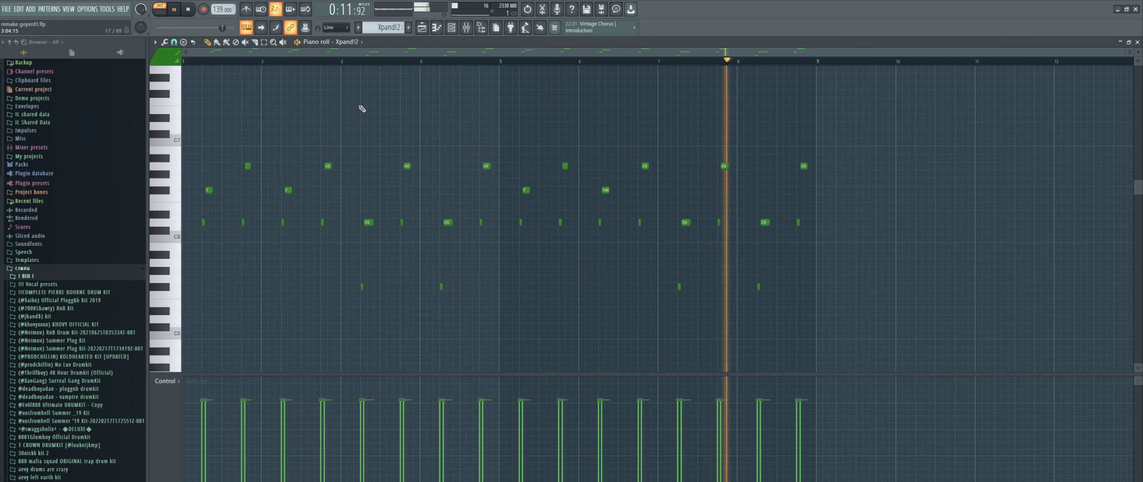
pyautogui.press('space')
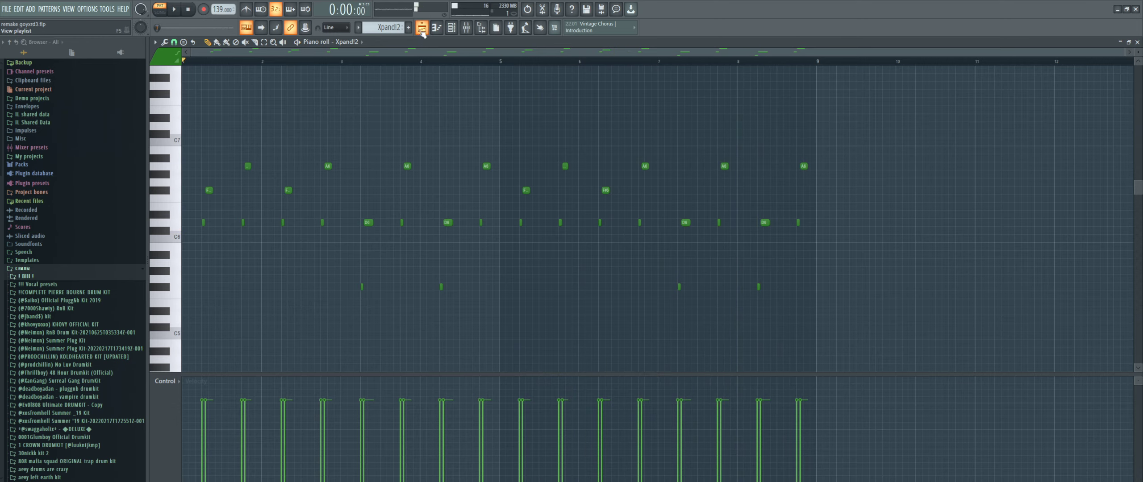
# Step: Open the Purity pattern and then the Purity #2 pattern in the piano roll, playing each one through
pyautogui.click(421, 32)
pyautogui.doubleClick(364, 104)
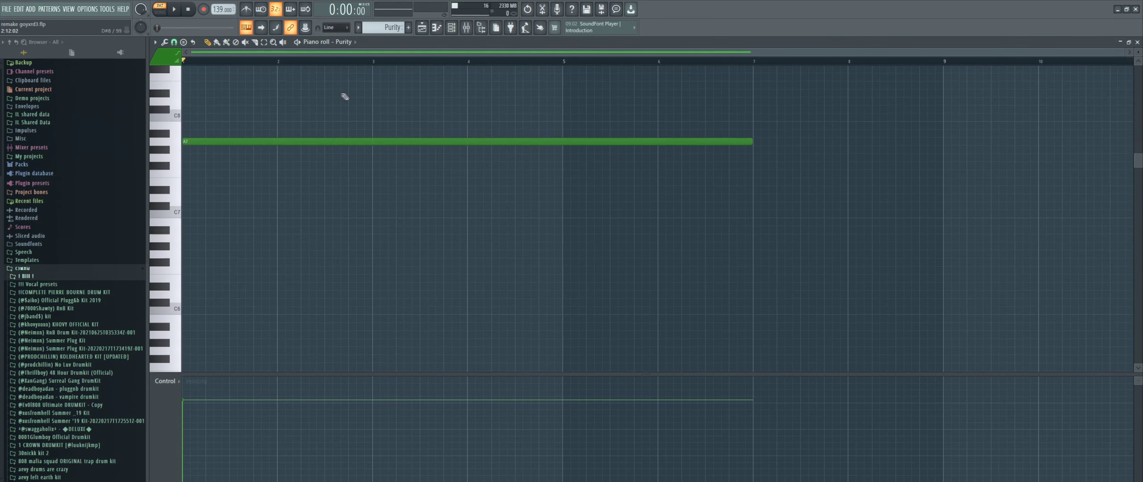
pyautogui.press('space')
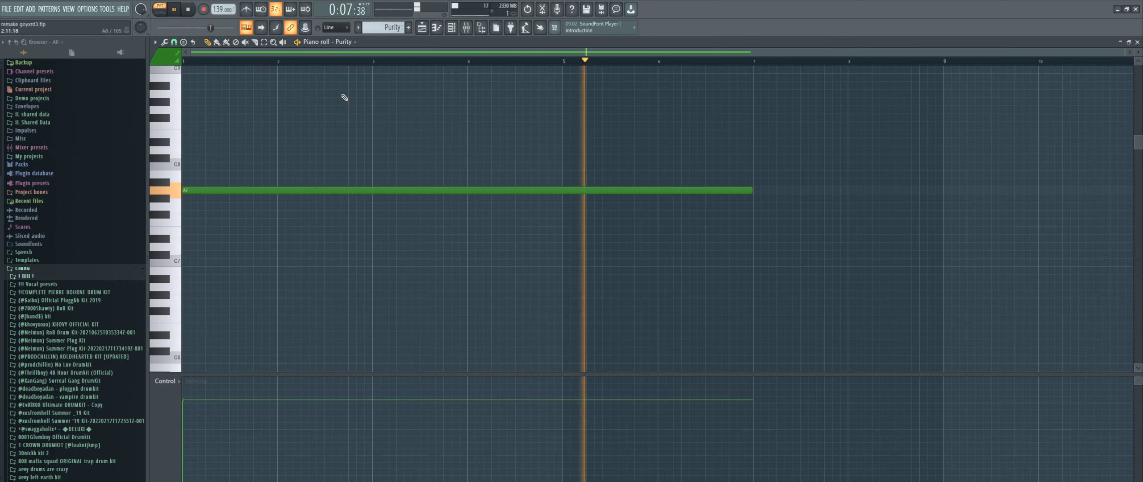
pyautogui.click(420, 29)
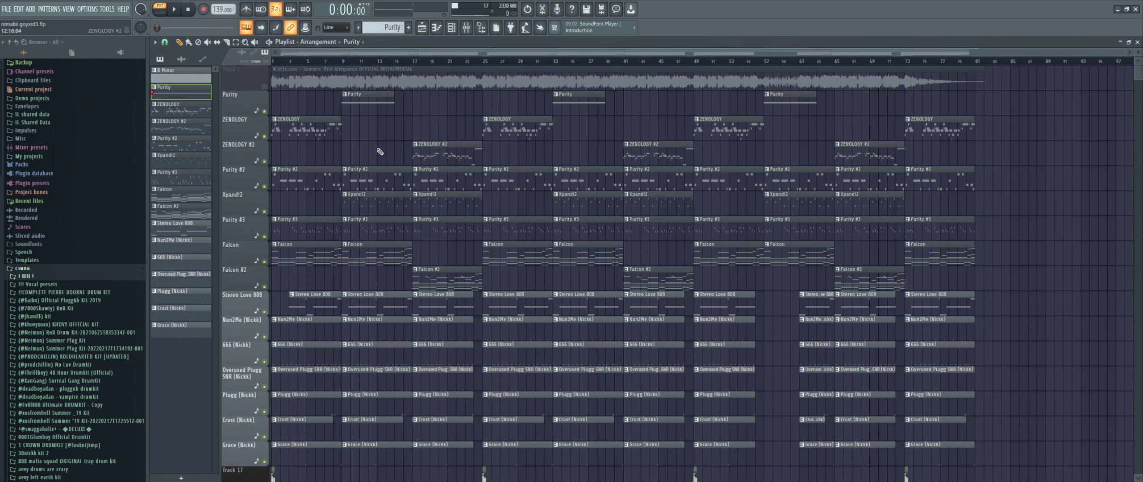
pyautogui.doubleClick(277, 183)
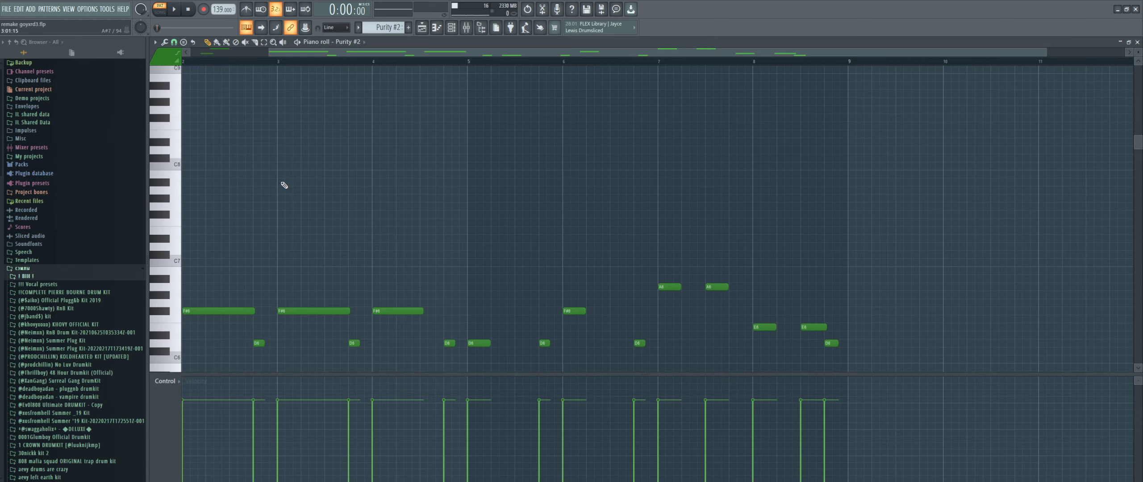
pyautogui.scroll(-4, 349, 140)
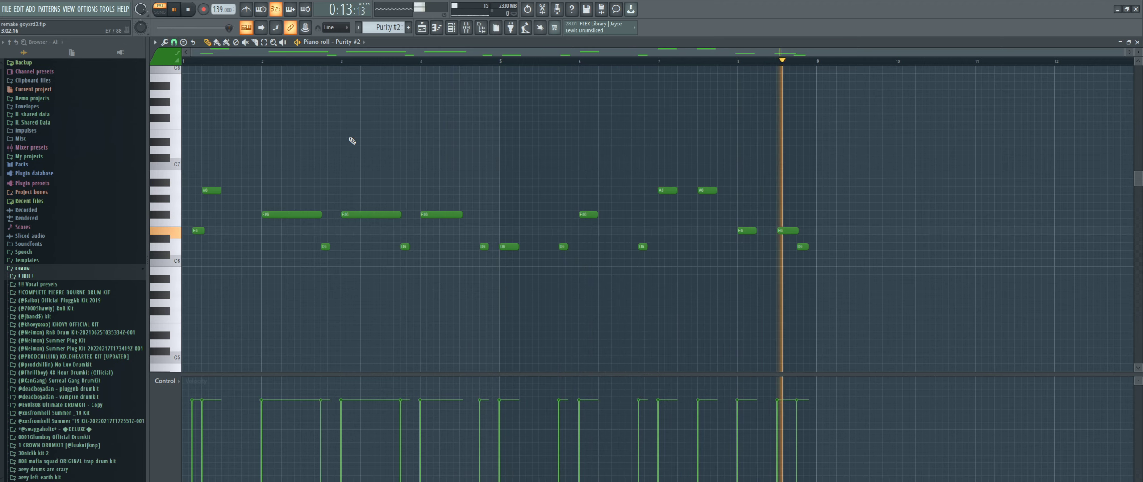
# Step: Solo the Stereo Love 808 track, play it from bar 9 and open its pattern in the piano roll
pyautogui.click(421, 28)
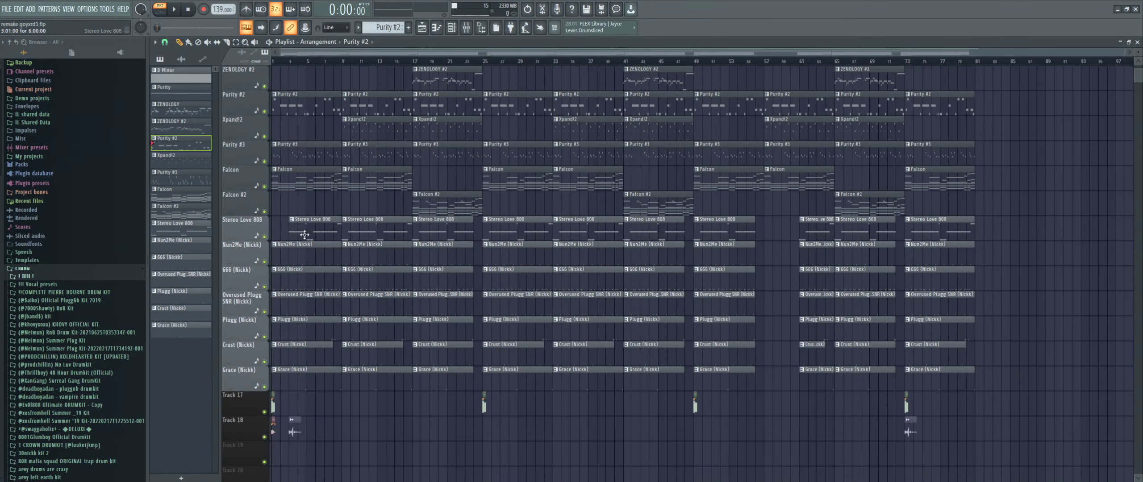
pyautogui.keyDown('ctrl'); pyautogui.scroll(3, 370, 123); pyautogui.keyUp('ctrl')
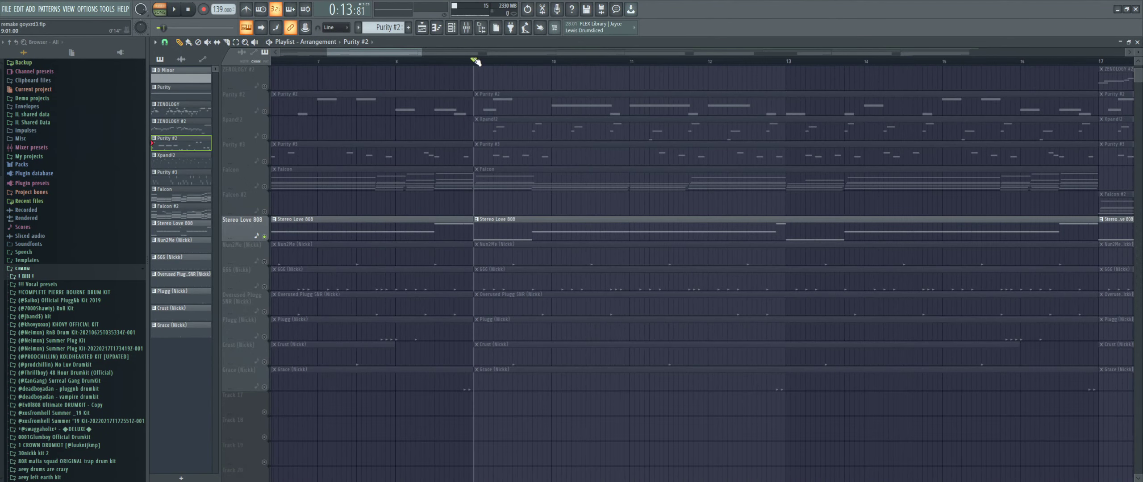
pyautogui.doubleClick(485, 231)
pyautogui.scroll(-3, 449, 183)
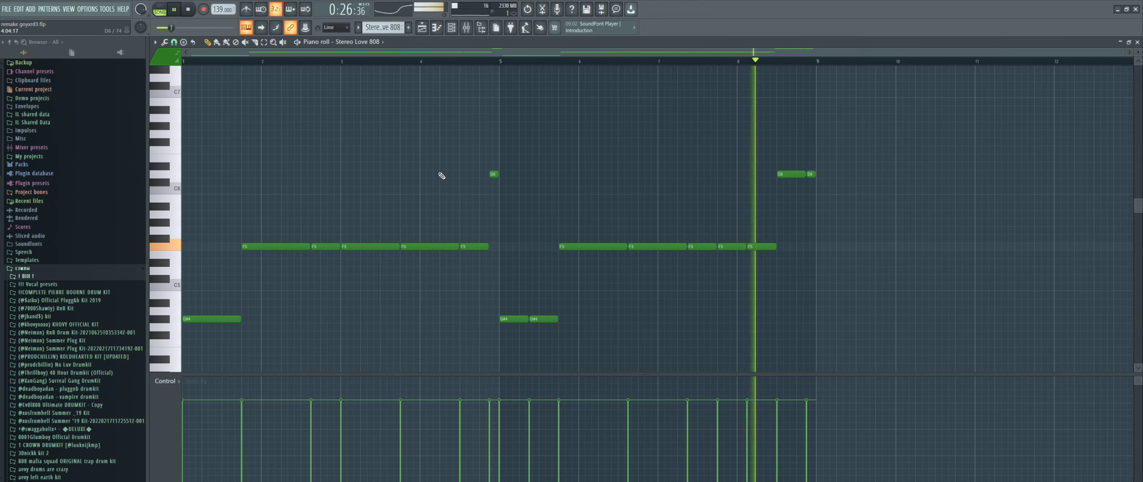
# Step: Mute the Stereo Love 808 track, unmute the drum tracks from Nun2Me to Grace, and play them from bar 9
pyautogui.click(422, 28)
pyautogui.moveTo(268, 239); pyautogui.dragTo(268, 339)
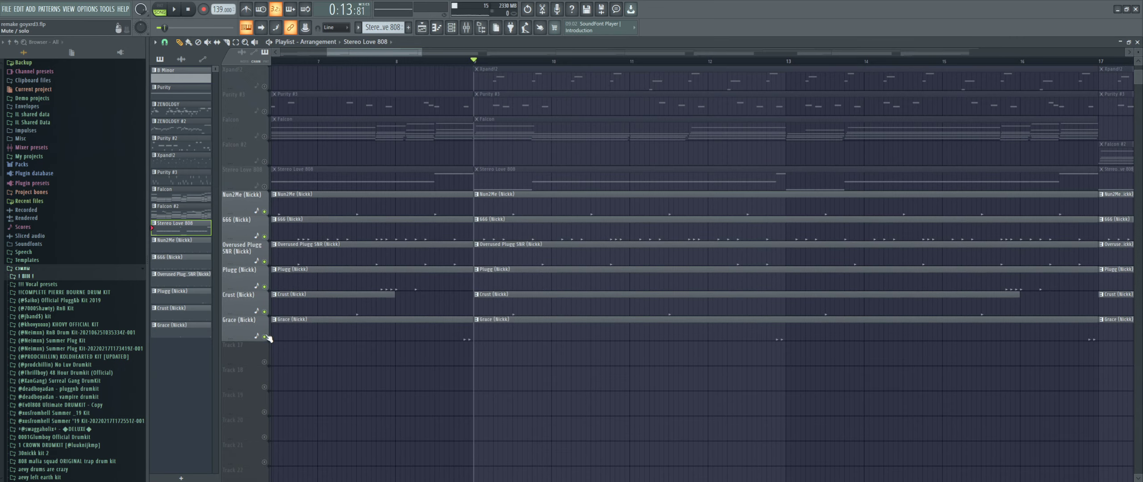
pyautogui.press('space')
pyautogui.scroll(-3, 625, 267)
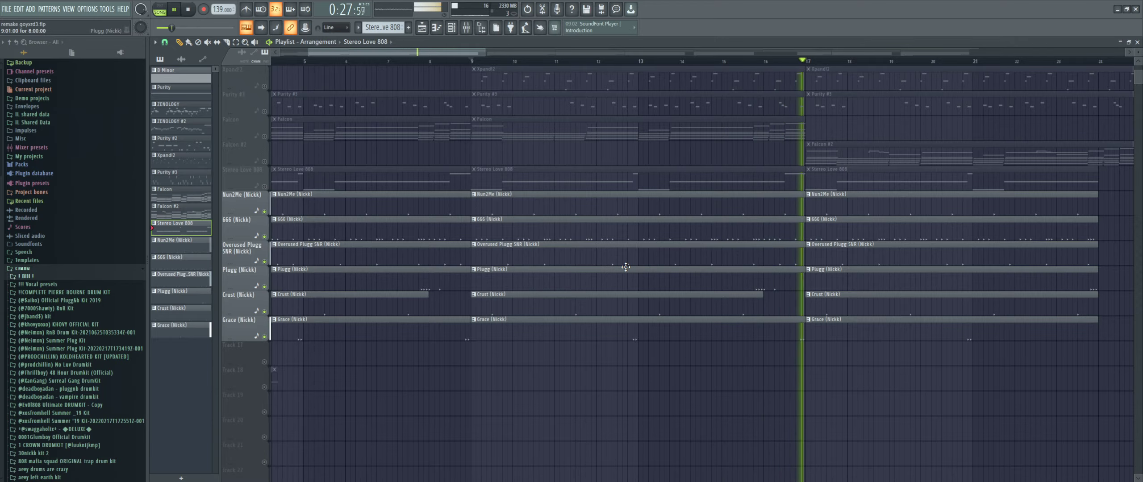
pyautogui.press('space')
# Step: Unmute the instrument tracks and play the full arrangement from the beginning, with the whole song in view
pyautogui.scroll(-2, 437, 231)
pyautogui.scroll(5, 269, 194)
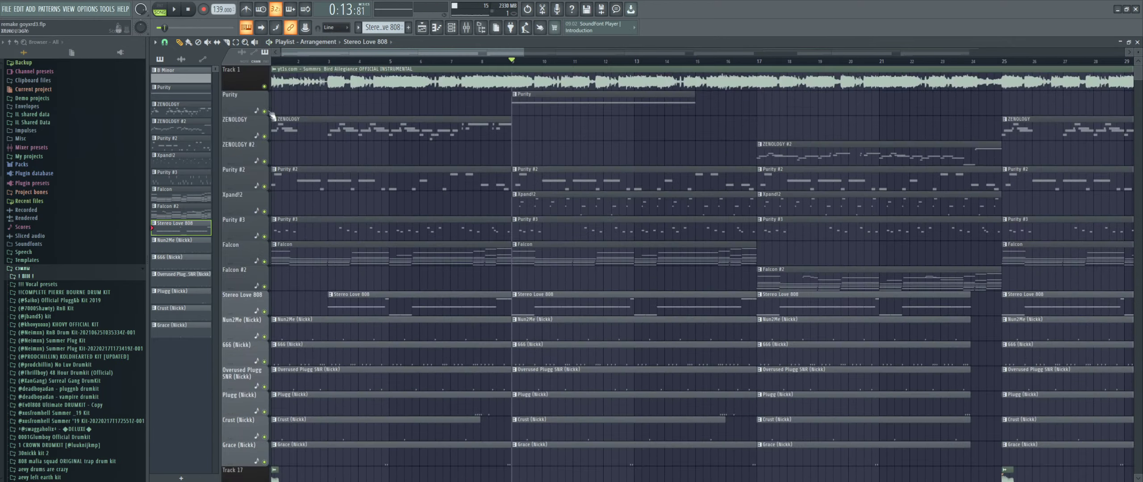
pyautogui.scroll(-2, 279, 68)
pyautogui.press('space')
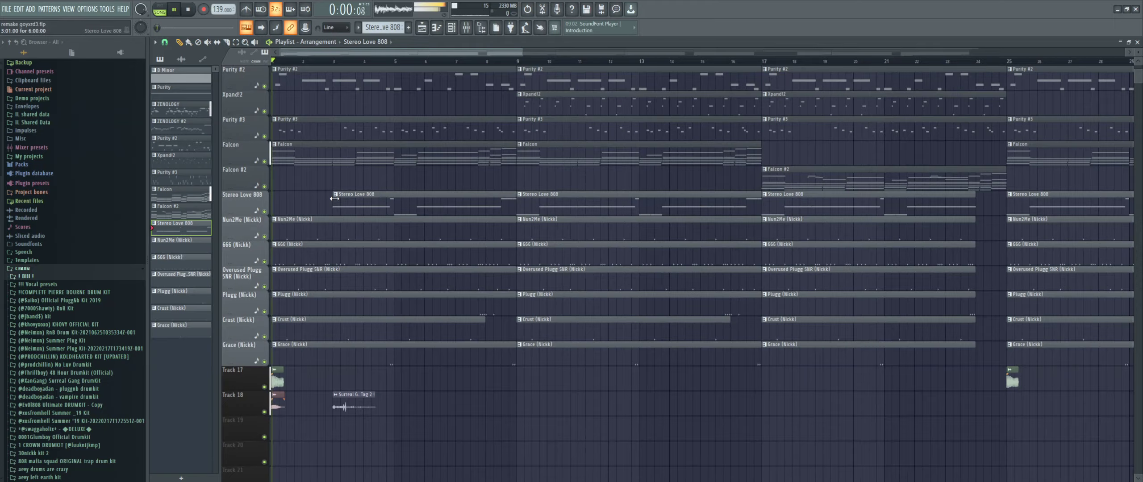
pyautogui.scroll(-3, 334, 199)
pyautogui.scroll(-2, 334, 199)
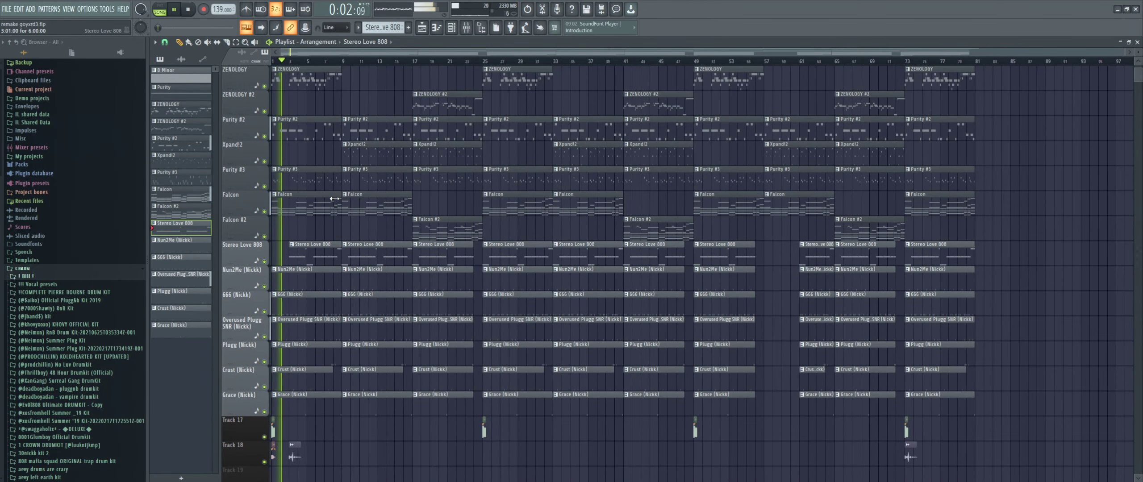
pyautogui.scroll(1, 334, 199)
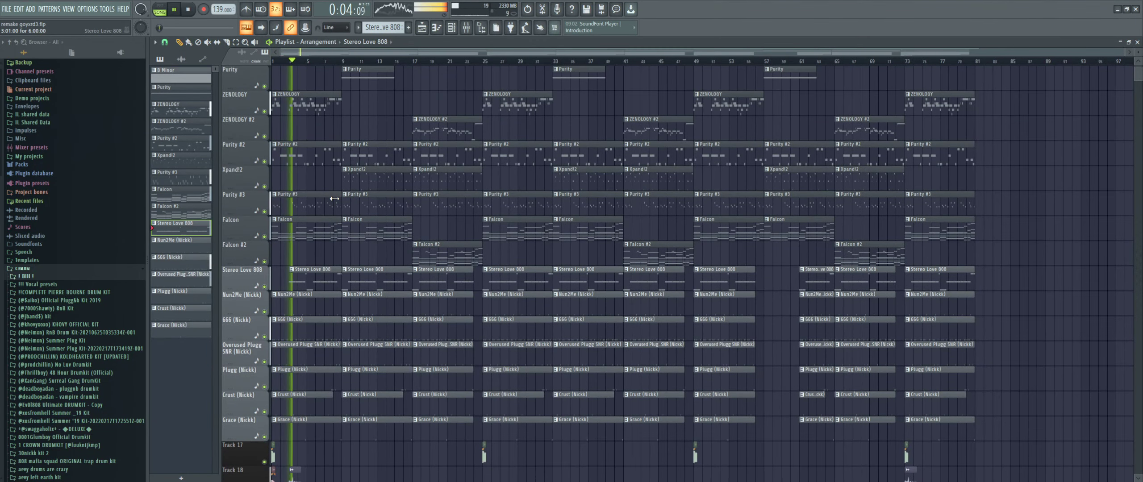